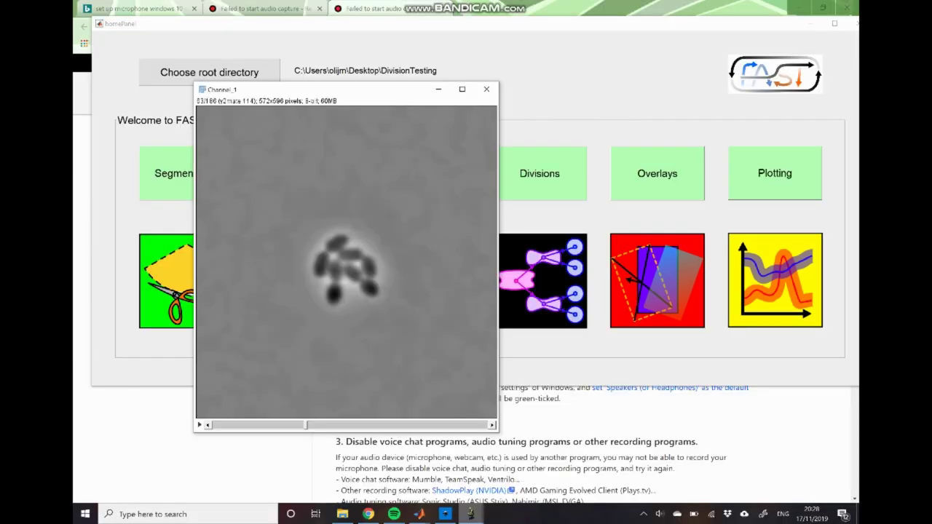
- Look through the Channel_1 image stack to review how the cell colony grows and divides over time
drag(304, 428, 213, 444)
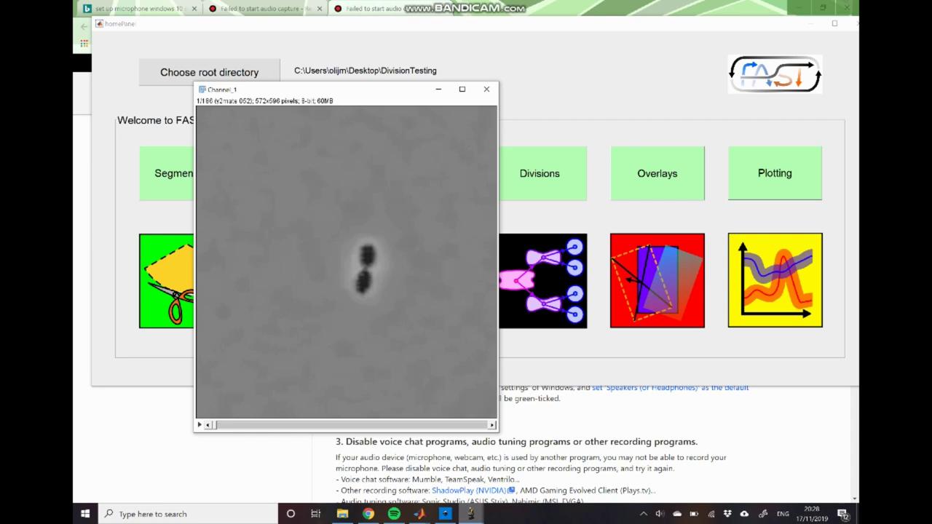
drag(214, 429, 459, 419)
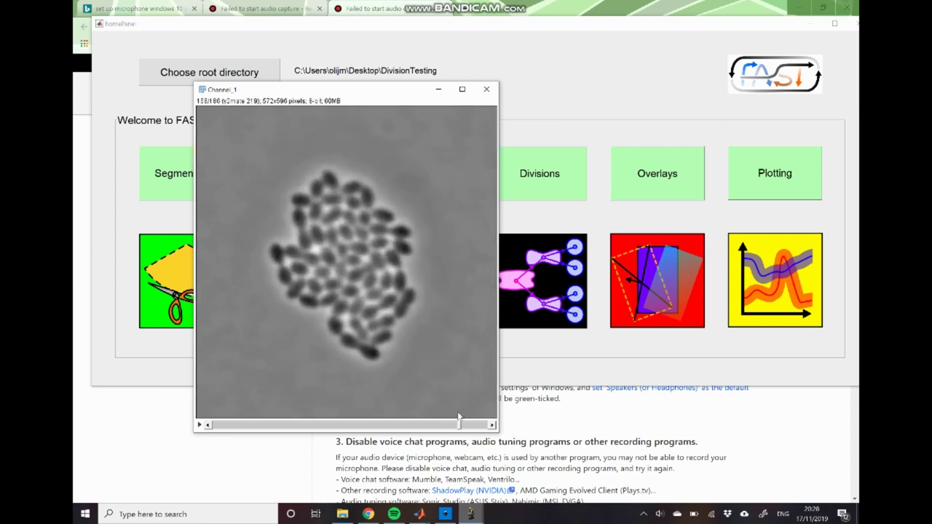
drag(458, 419, 453, 421)
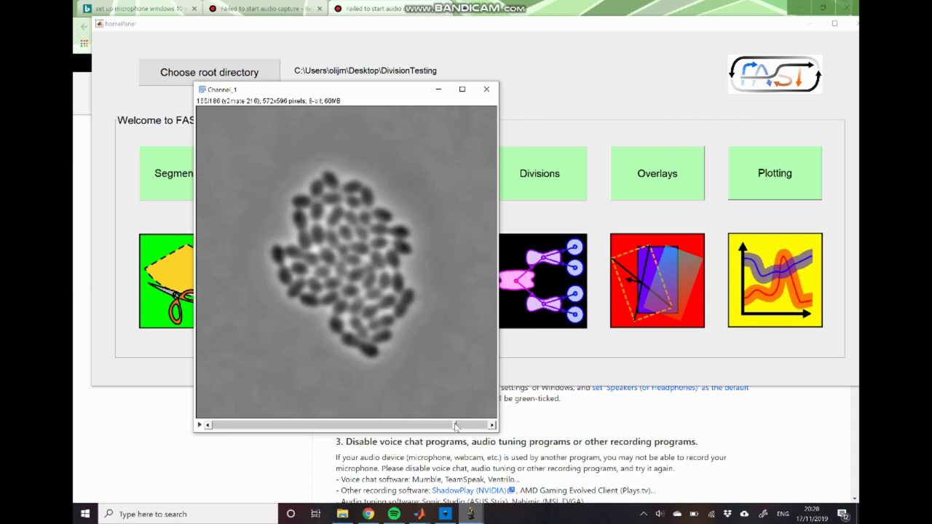
drag(456, 427, 236, 419)
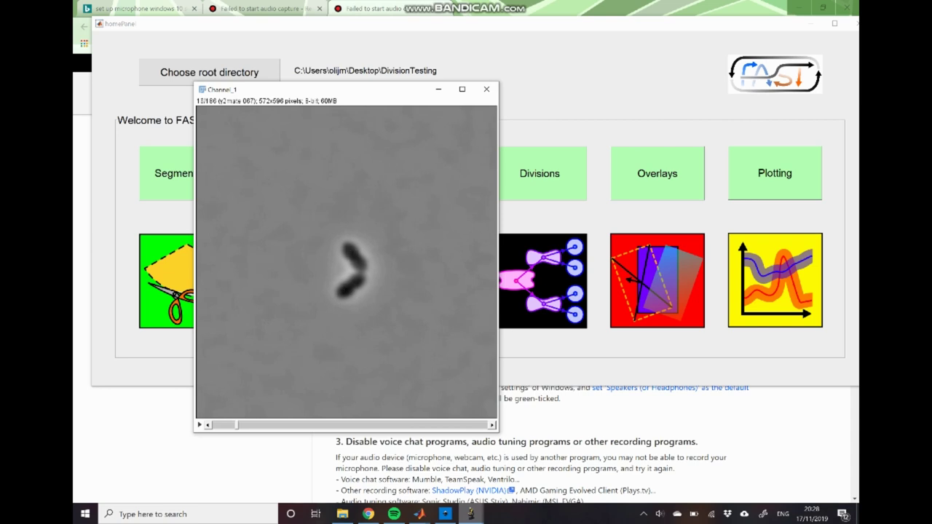
mouse_move(240, 426)
mouse_down()
mouse_move(217, 426)
mouse_move(245, 429)
mouse_up()
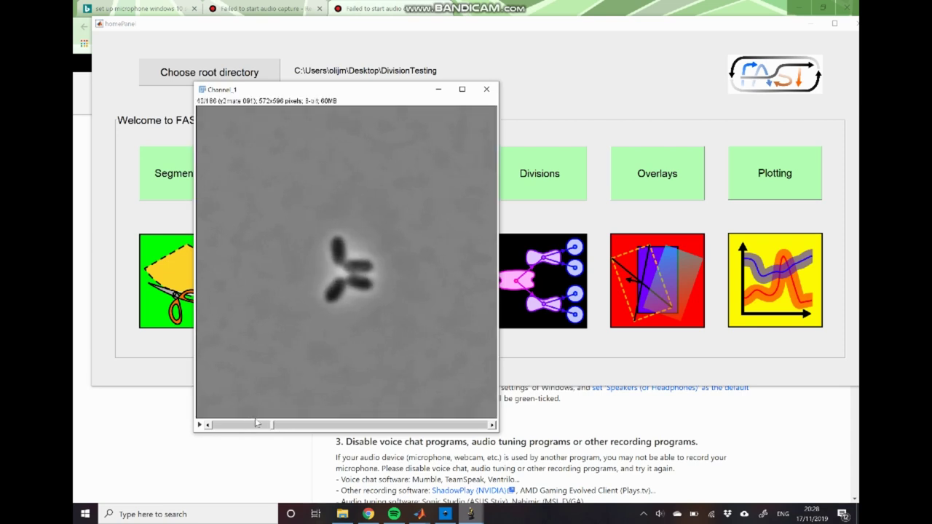
drag(272, 427, 227, 427)
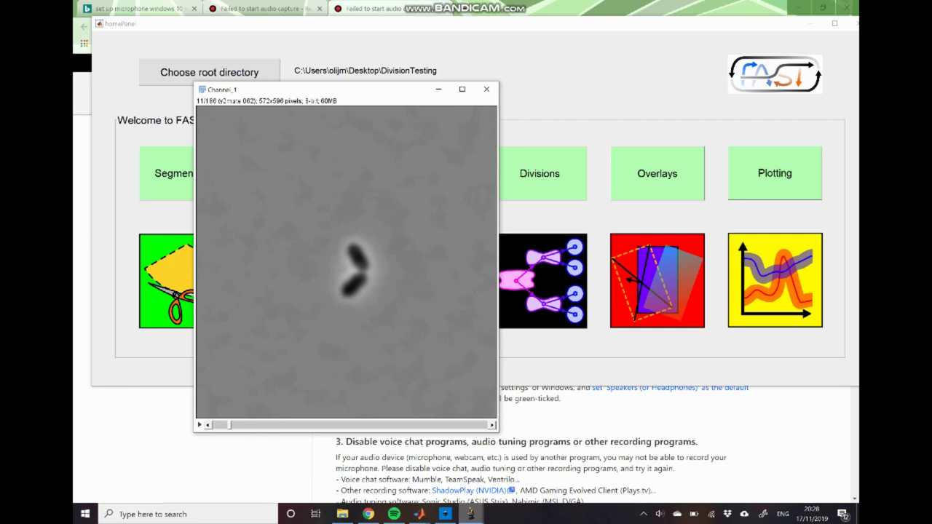
- Minimize the Channel_1 image stack and open the Divisions stage in a maximized window
click(438, 89)
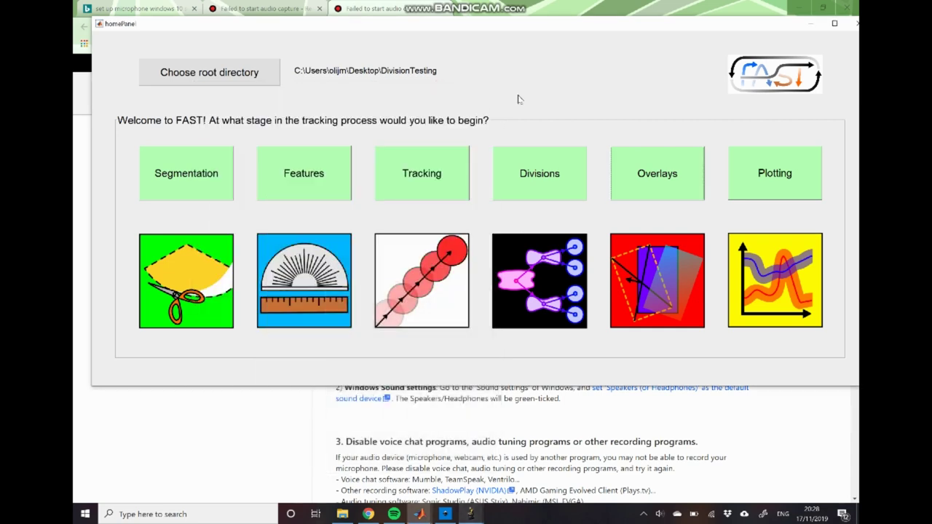
click(537, 166)
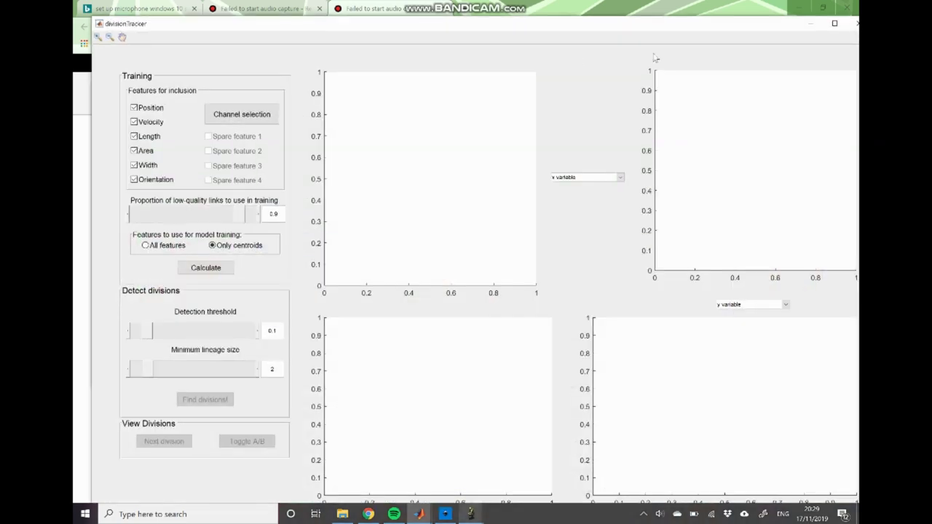
click(835, 23)
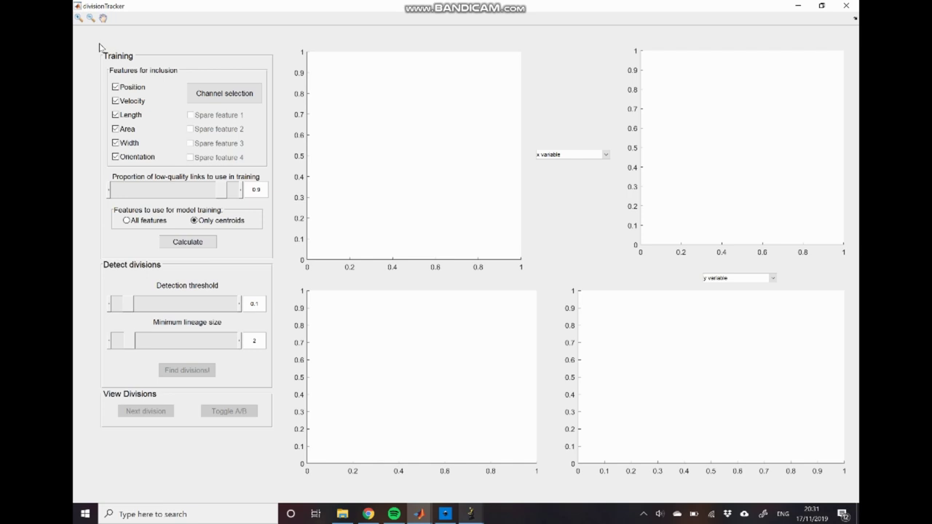
- Calculate the division model with Position as the only included feature and find divisions using the calculated threshold
click(130, 101)
click(129, 115)
click(125, 127)
click(127, 145)
click(129, 158)
click(114, 87)
click(190, 243)
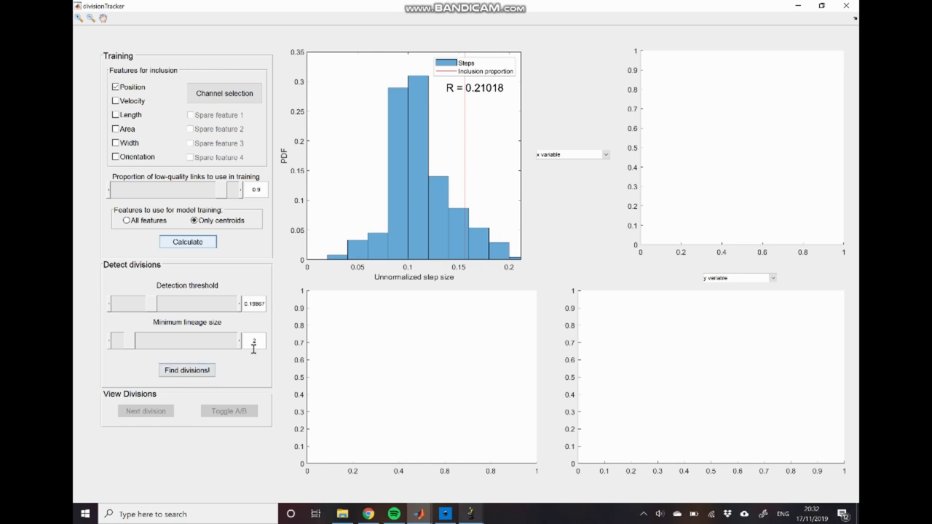
click(199, 371)
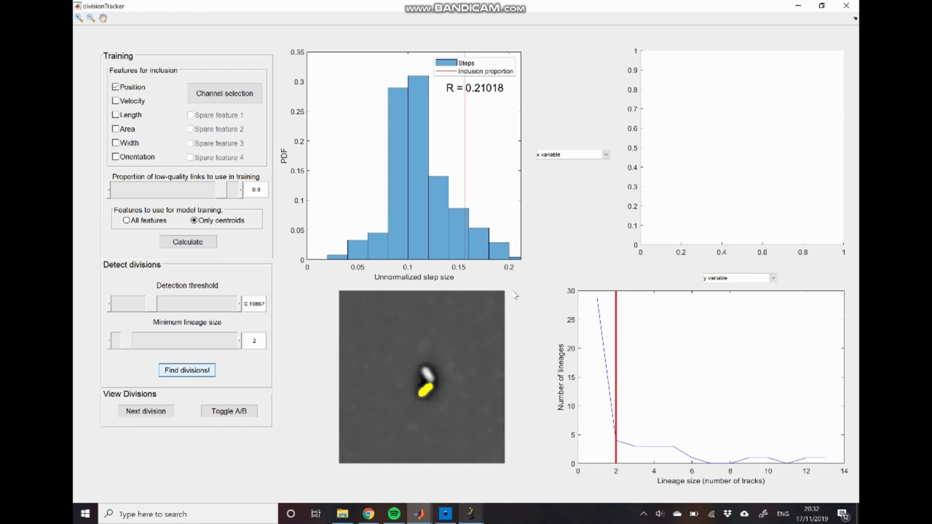
- Inspect the first two detected divisions by alternating between the cell before and after each division
click(247, 412)
click(245, 412)
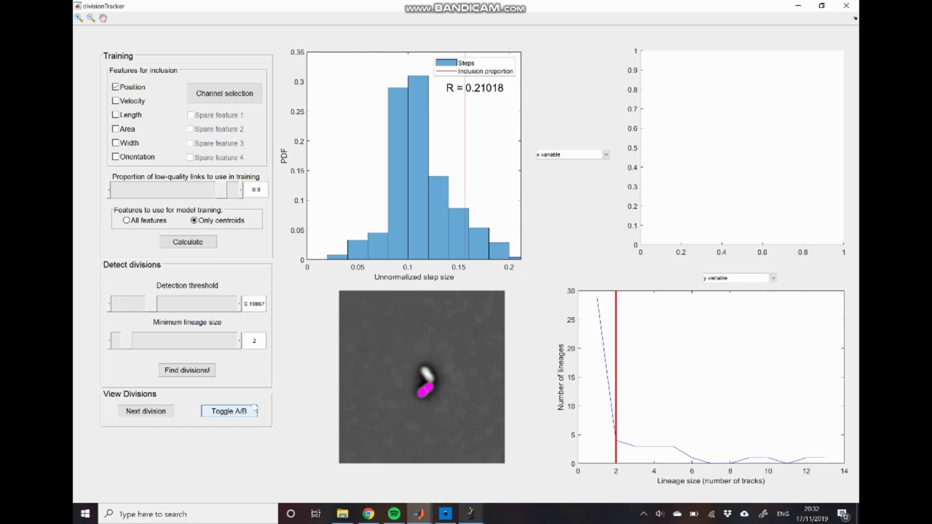
click(242, 412)
click(243, 416)
click(244, 415)
click(243, 415)
click(243, 415)
click(154, 415)
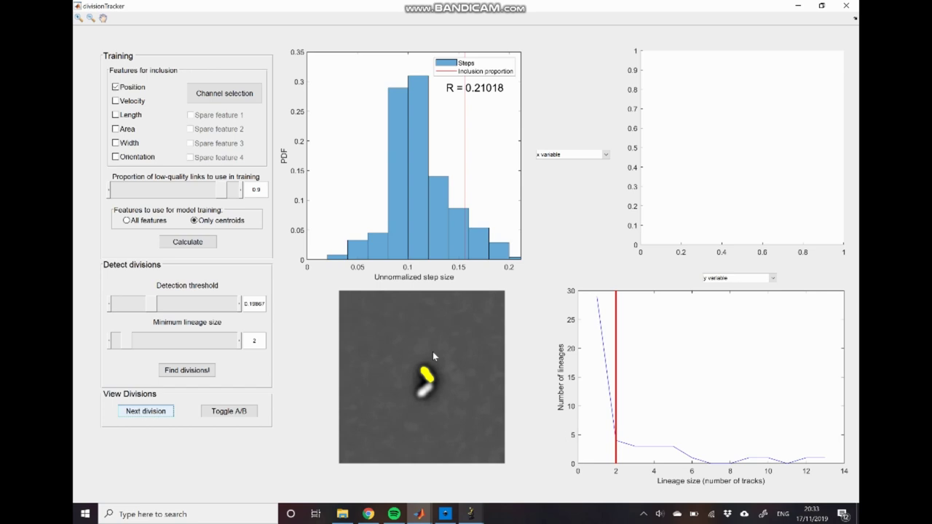
click(235, 413)
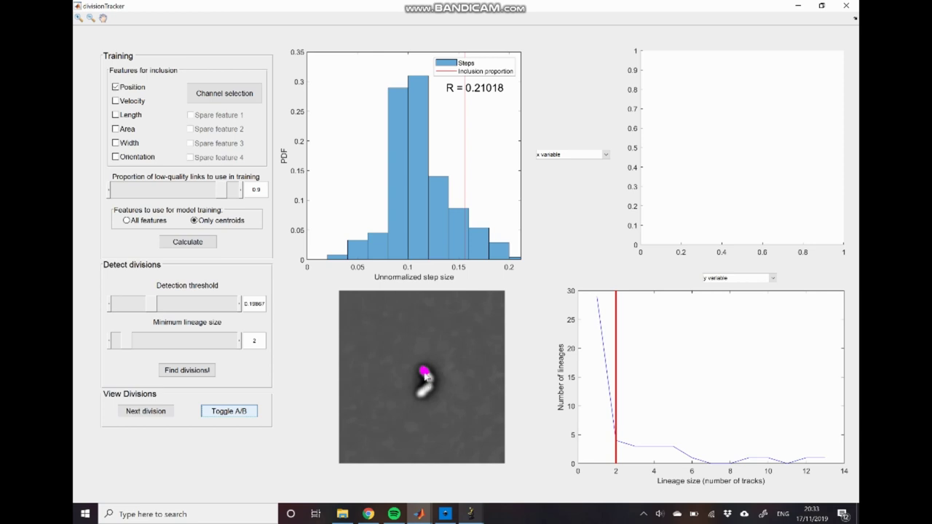
click(228, 412)
click(228, 412)
- Plot the division links with d(t) as the x variable and d(x) as the y variable, and examine the threshold boundary
click(605, 156)
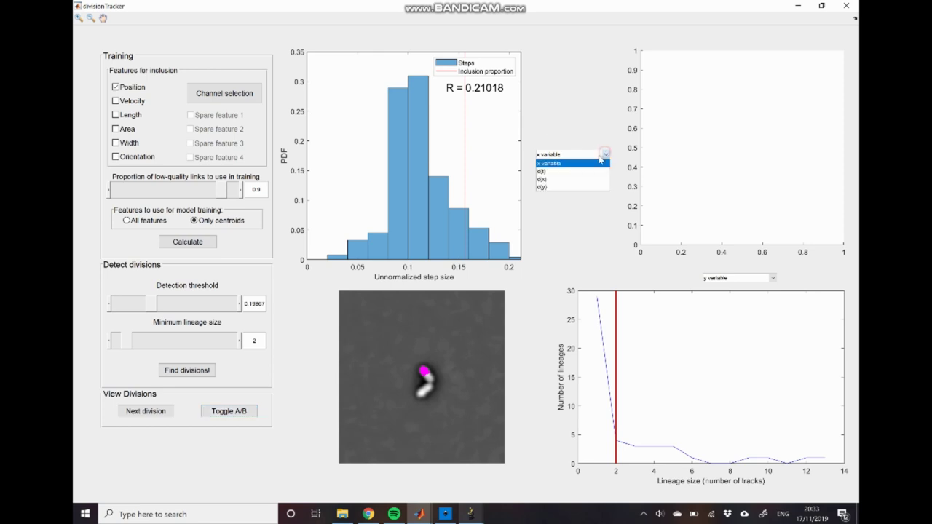
click(586, 174)
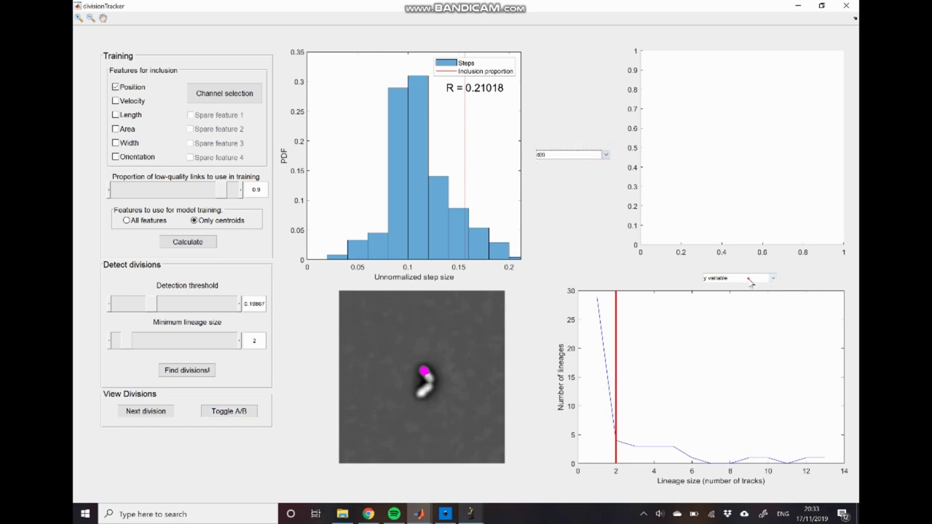
click(750, 280)
click(723, 303)
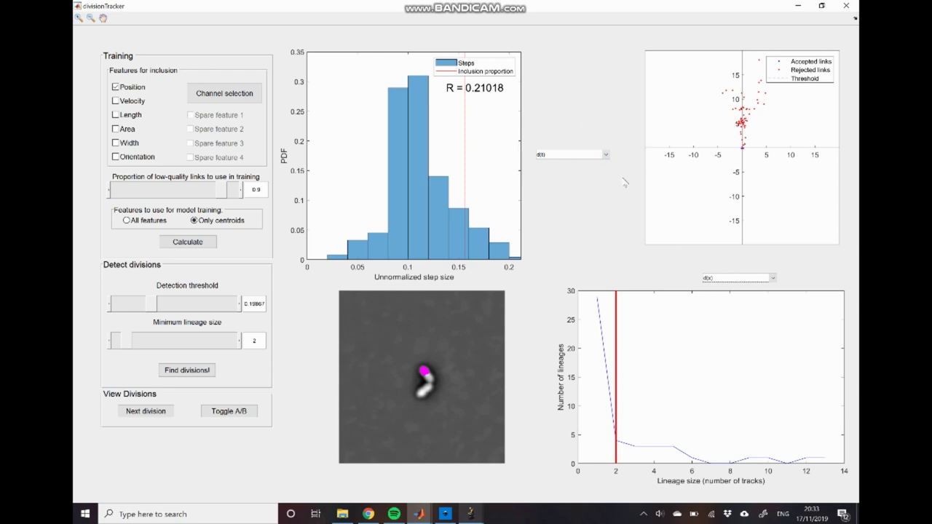
click(78, 17)
drag(735, 140, 754, 161)
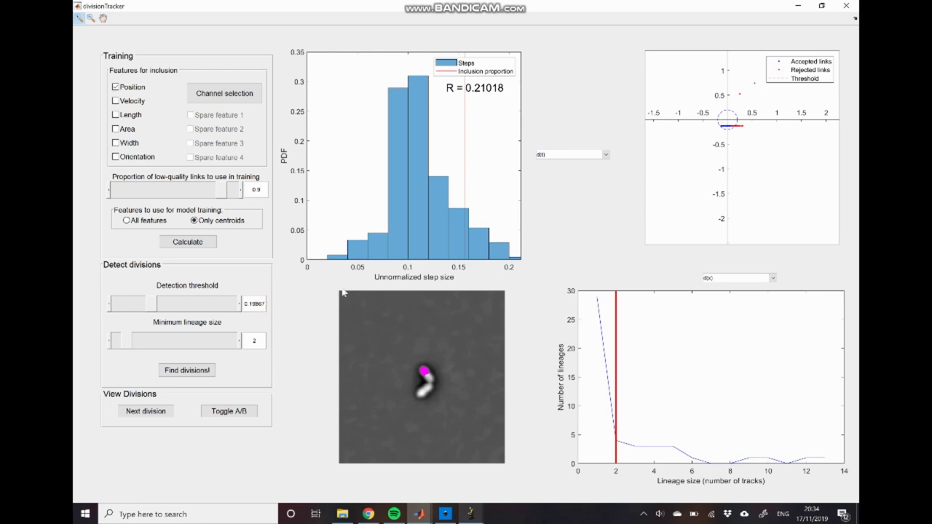
- Try to find divisions with a detection threshold of 0.6
key(BackSpace)
key(BackSpace)
key(BackSpace)
text(7)
key(Return)
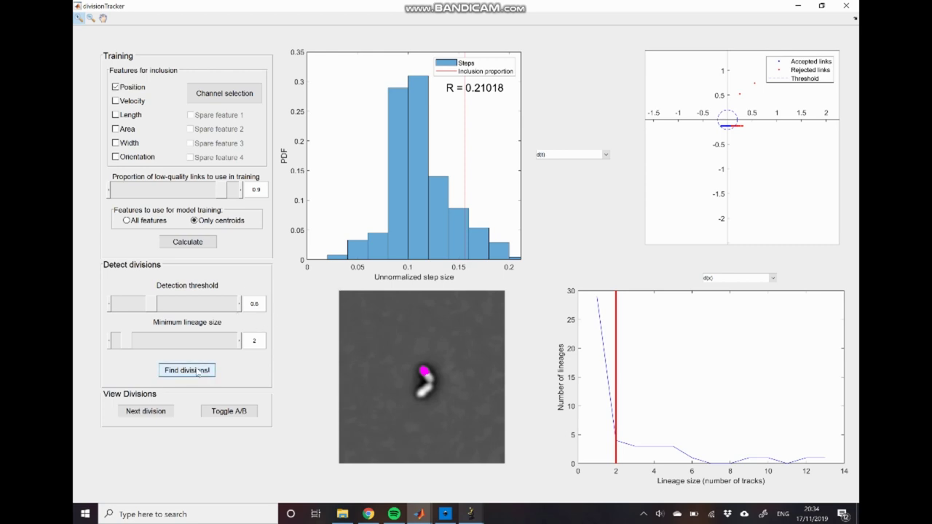
click(197, 372)
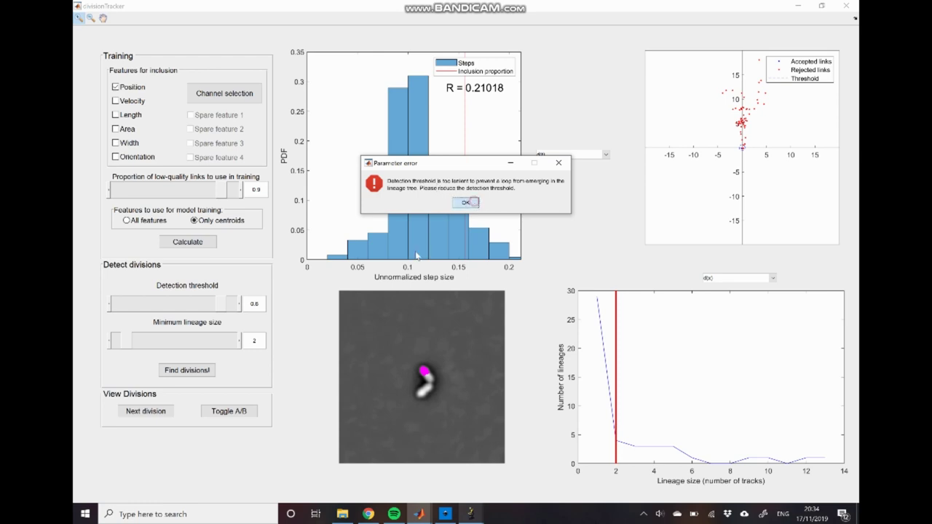
click(473, 204)
- Set the detection threshold to 0.5 and find divisions again
click(262, 304)
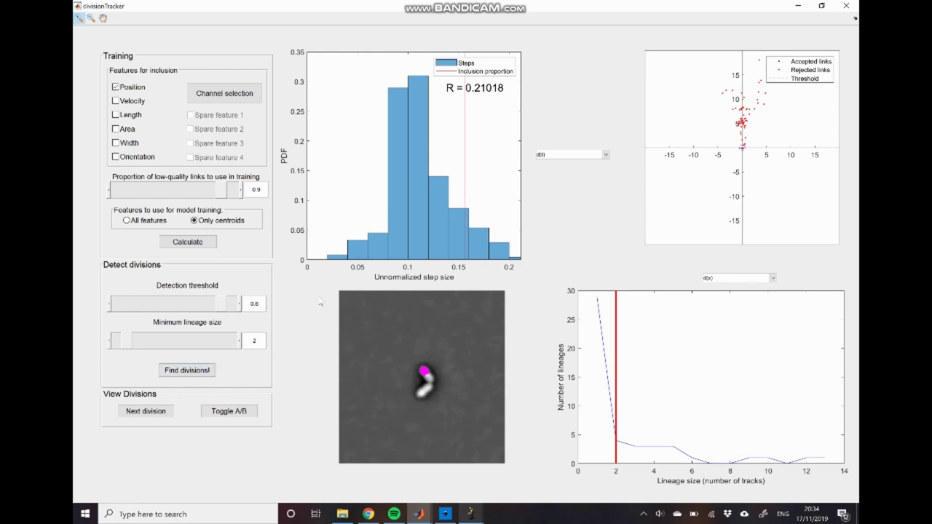
click(203, 376)
click(203, 376)
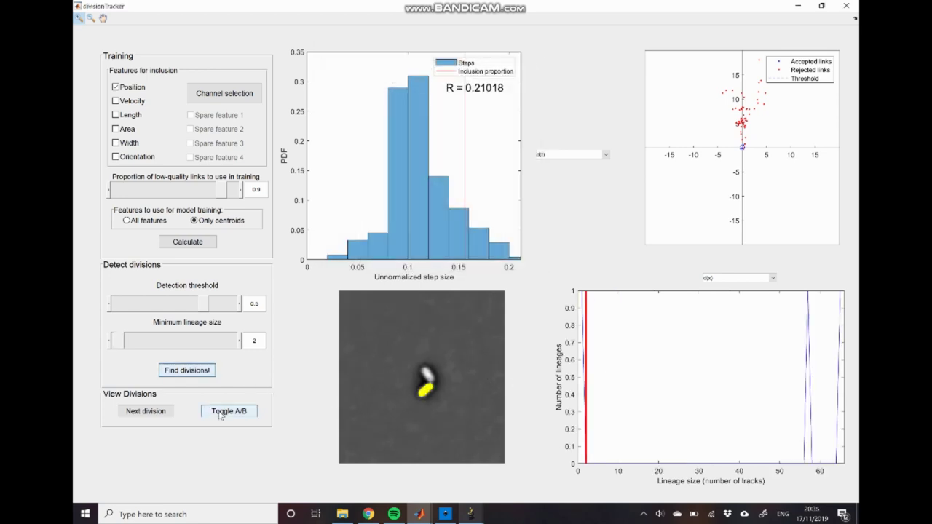
- Check the newly detected divisions by comparing the views before and after division
click(221, 414)
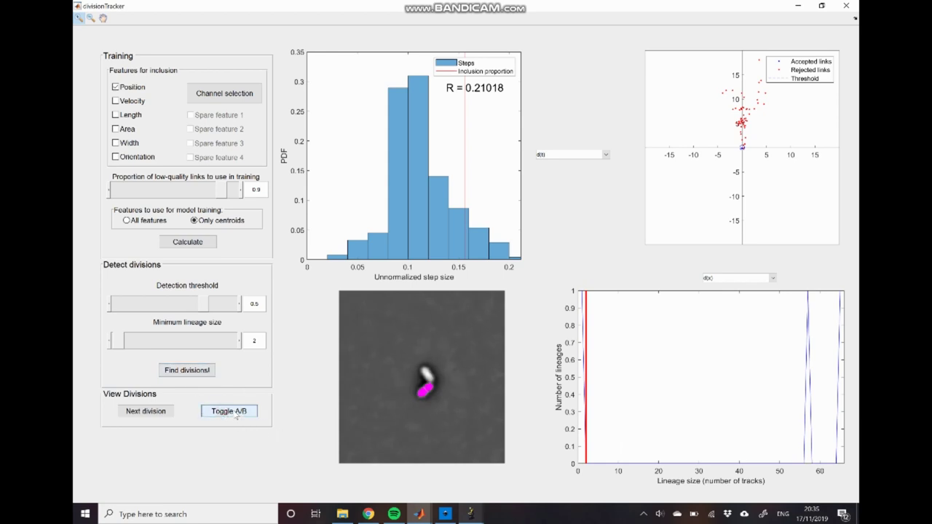
click(220, 416)
click(139, 413)
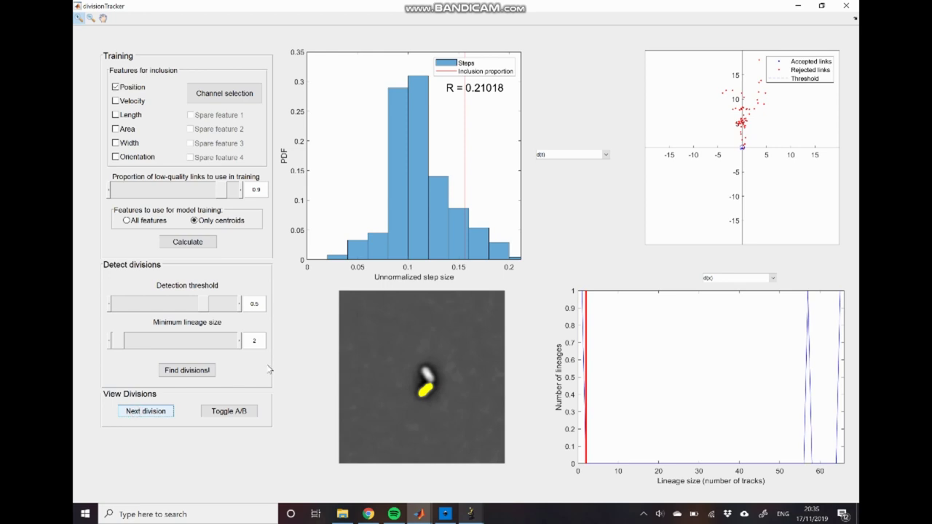
click(224, 420)
click(224, 420)
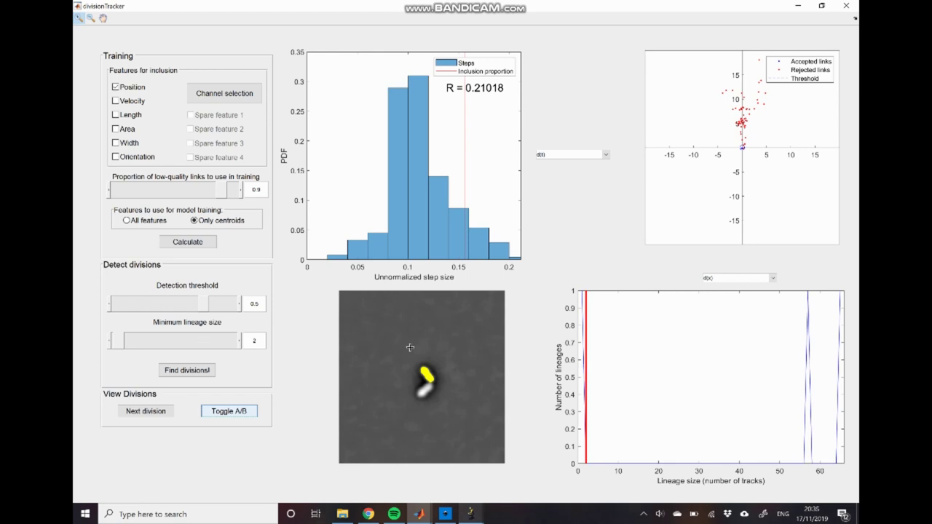
- Rerun the division detection with a minimum lineage size of 9 and close the division tracker
drag(121, 342, 136, 343)
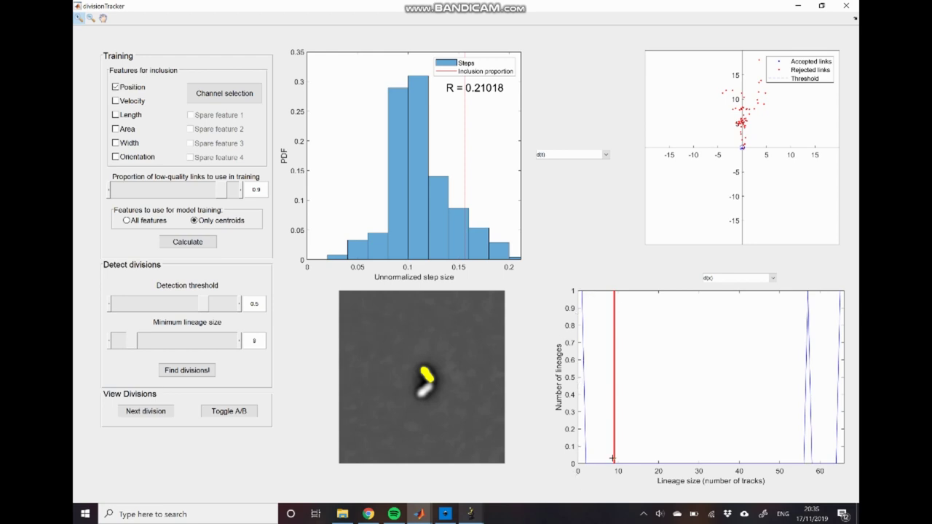
click(202, 371)
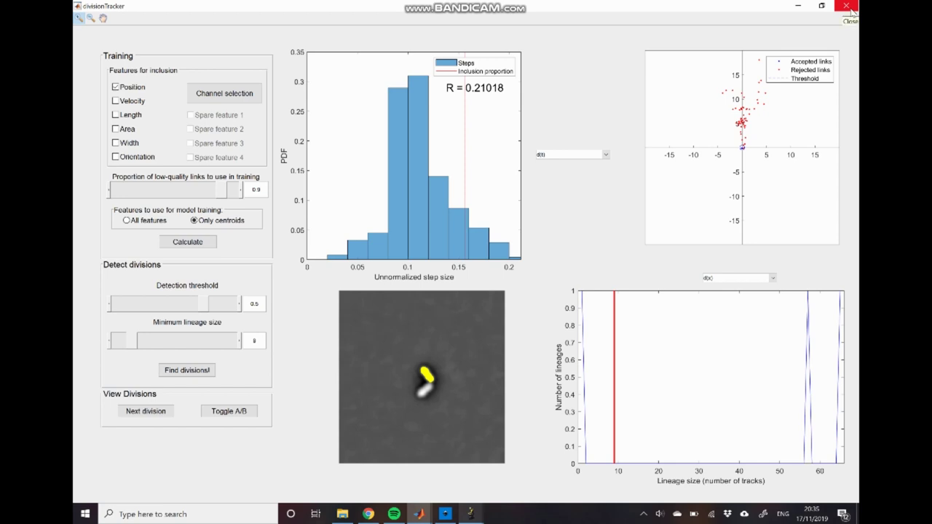
click(848, 6)
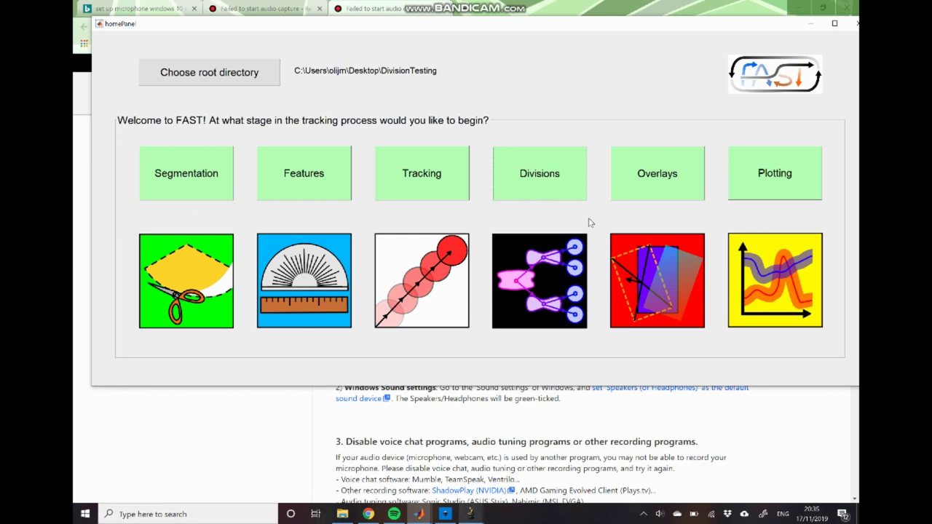
- Open the Overlays stage in a maximized window and overlay Tracks with Lineage trees information on Channel_1
click(644, 189)
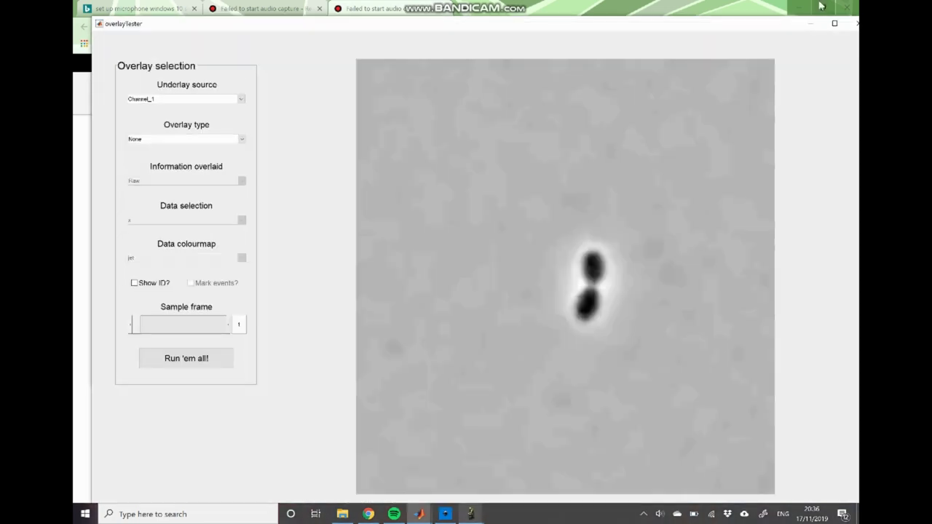
click(834, 23)
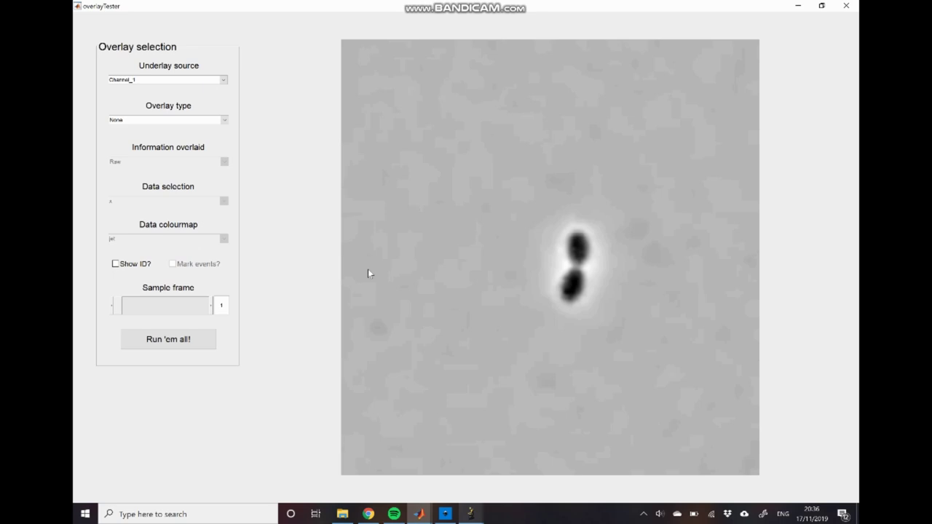
click(219, 120)
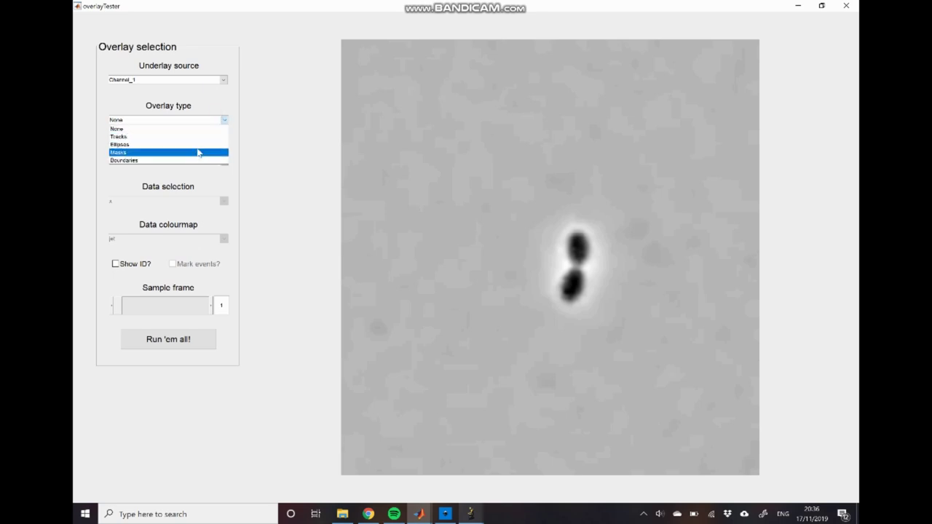
click(195, 137)
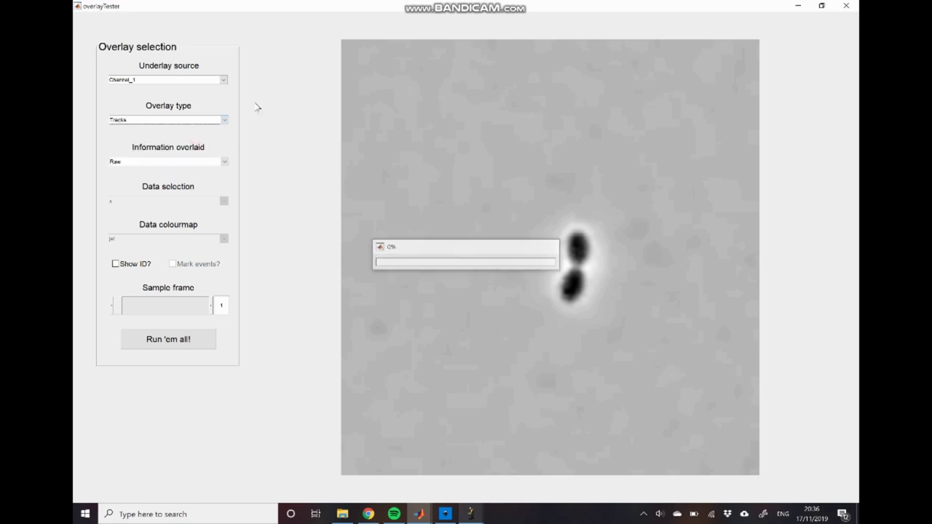
click(201, 161)
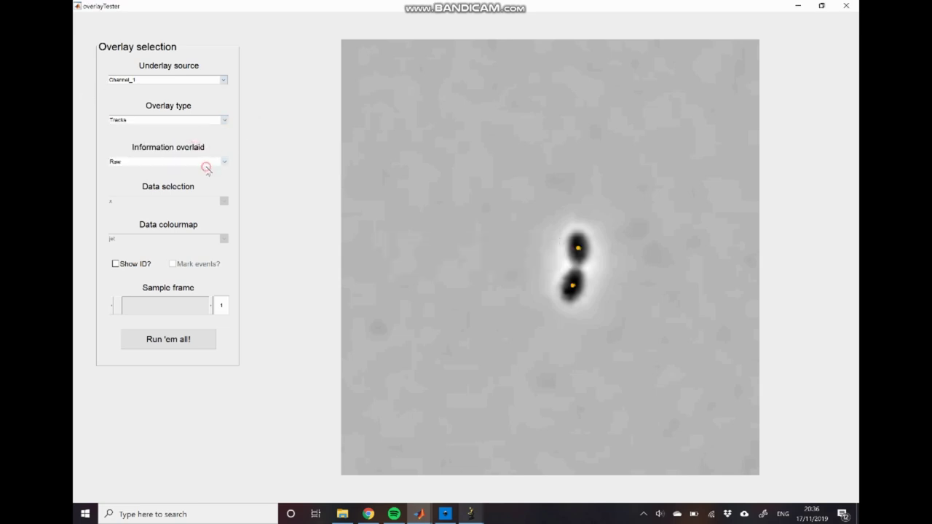
click(159, 202)
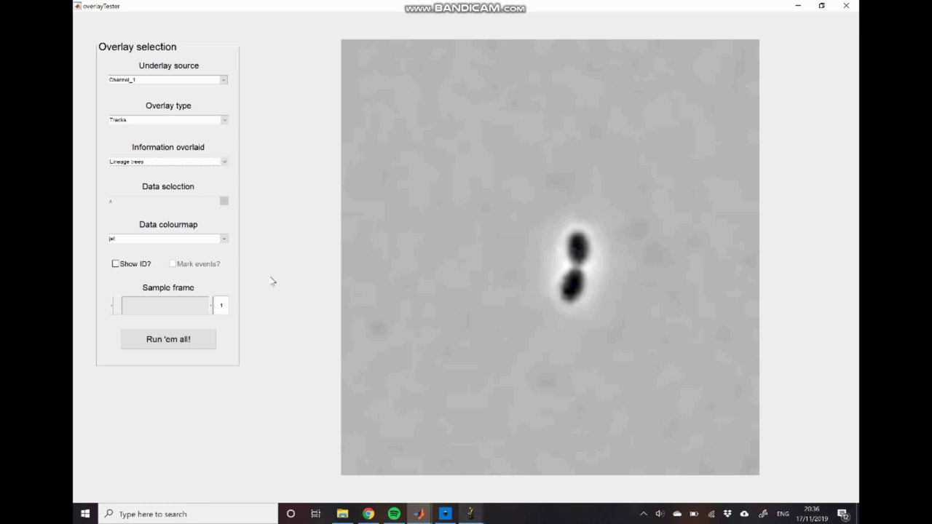
- Preview the lineage tree overlay at sample frames 172 and 91
drag(117, 306, 202, 324)
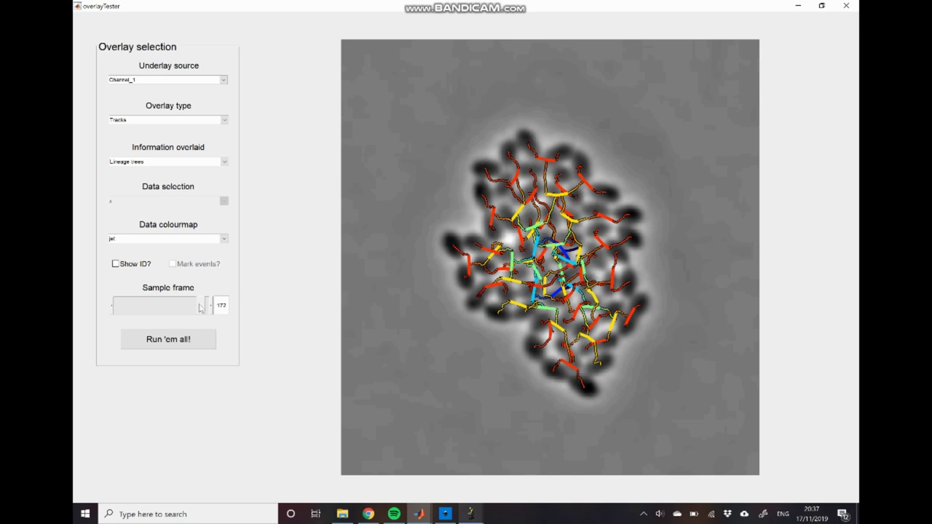
drag(200, 308, 161, 308)
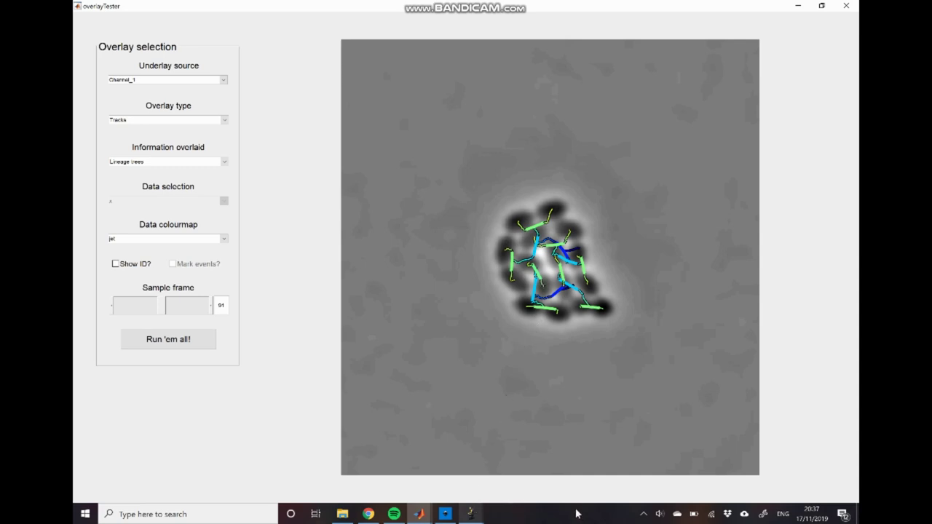
click(649, 514)
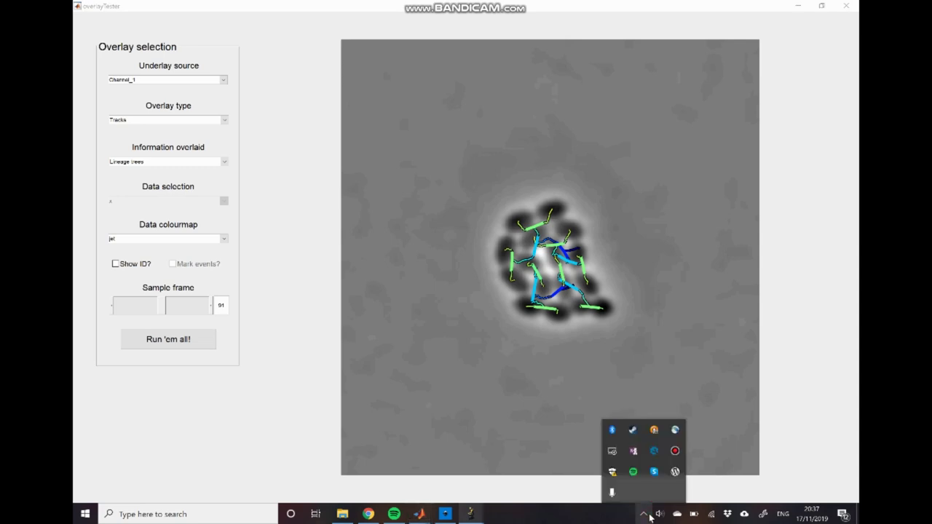